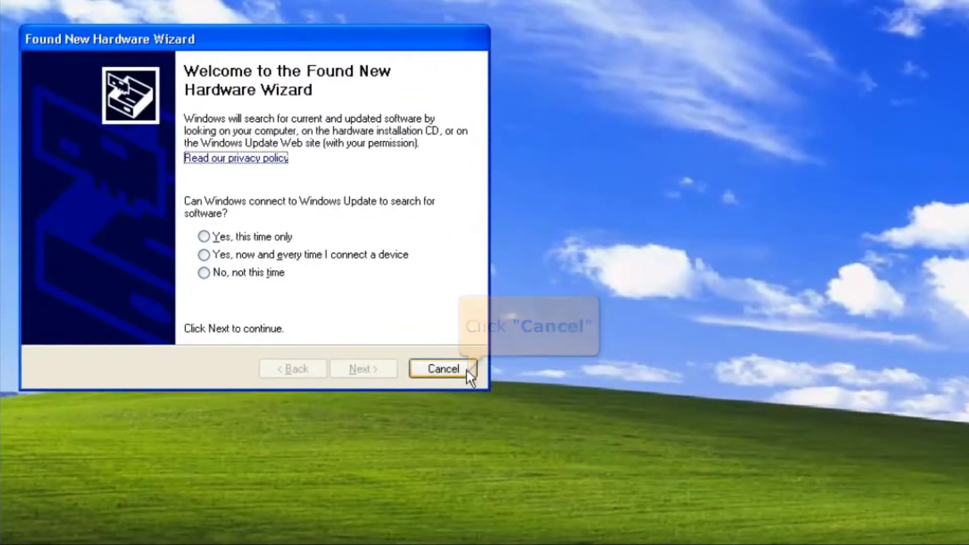
Dismiss the new-hardware wizard and open Device Manager from System Properties' Hardware settings.
{"action": "left_click", "coordinate": [466, 370]}
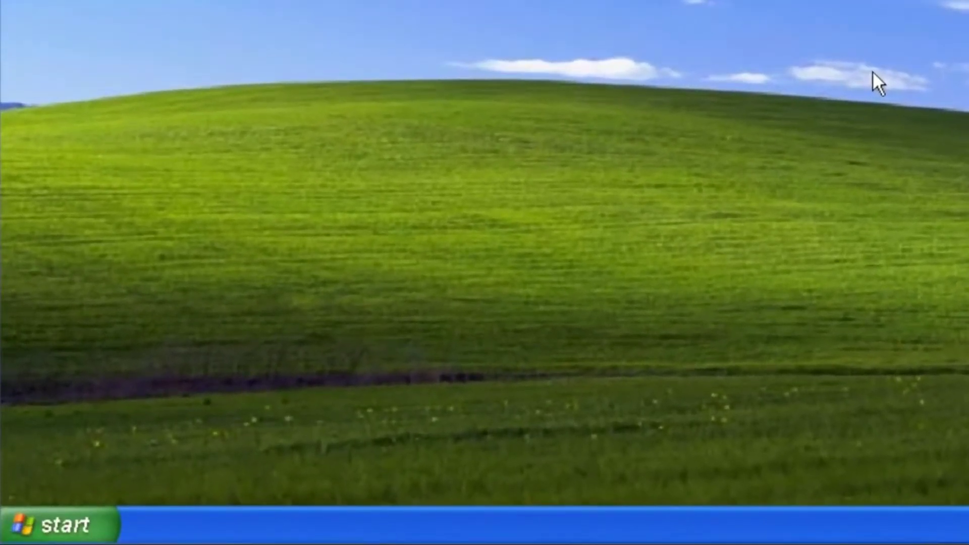
{"action": "left_click", "coordinate": [75, 528]}
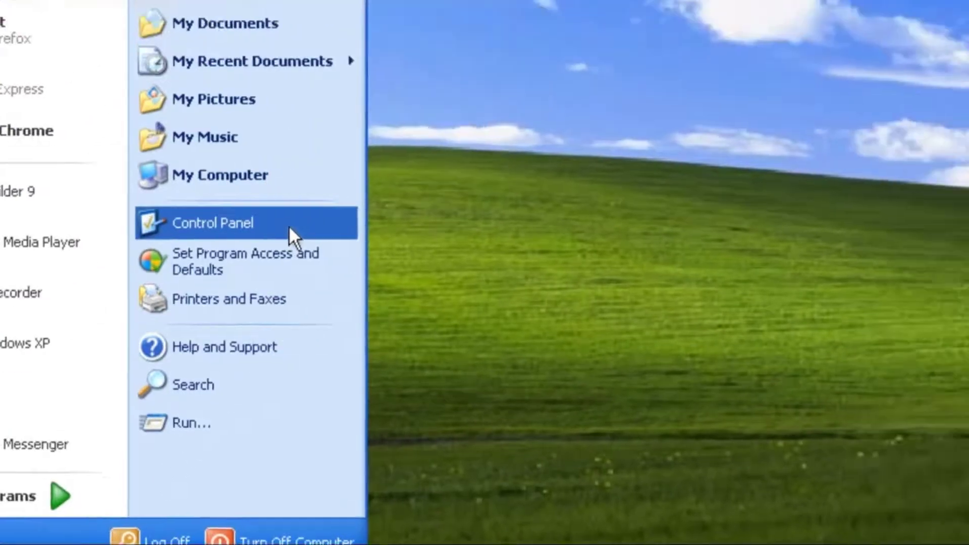
{"action": "left_click", "coordinate": [402, 159]}
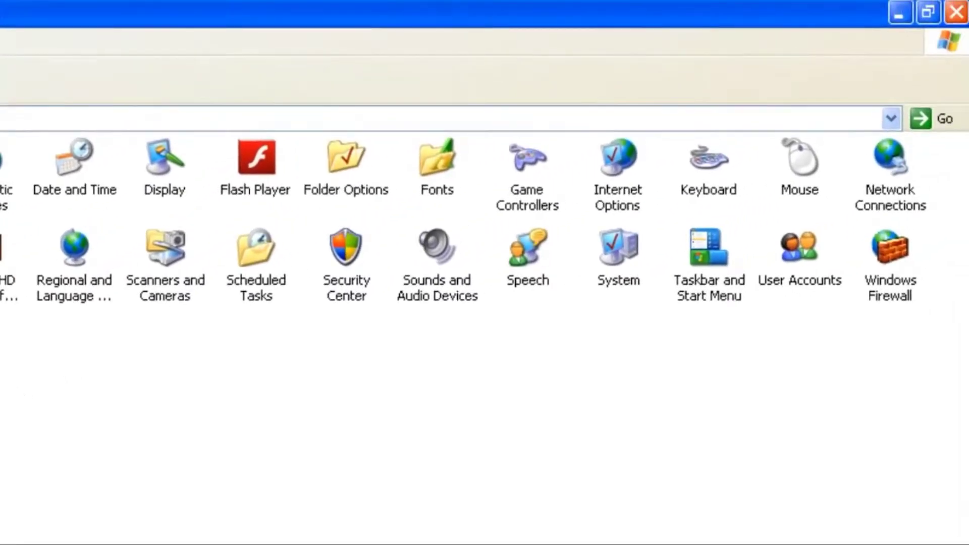
{"action": "double_click", "coordinate": [617, 268]}
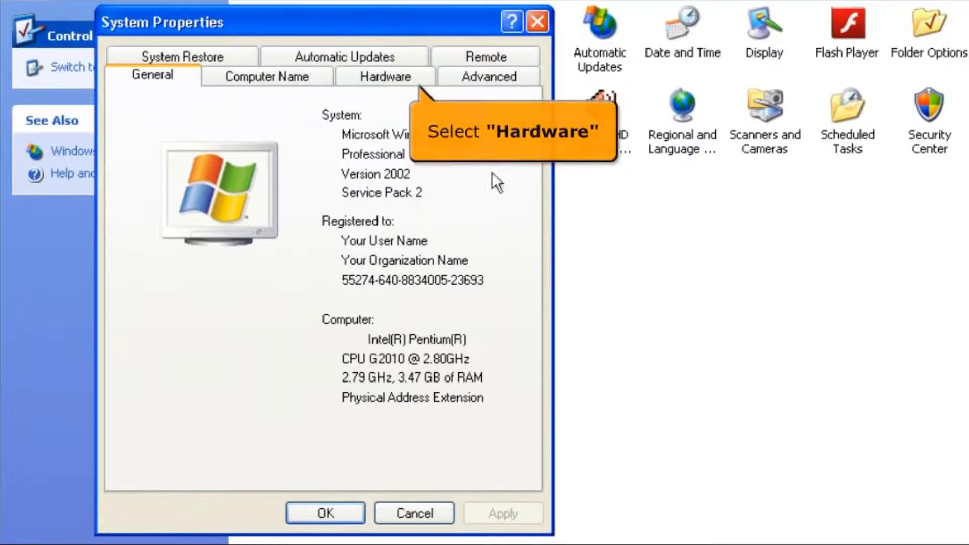
{"action": "left_click", "coordinate": [403, 80]}
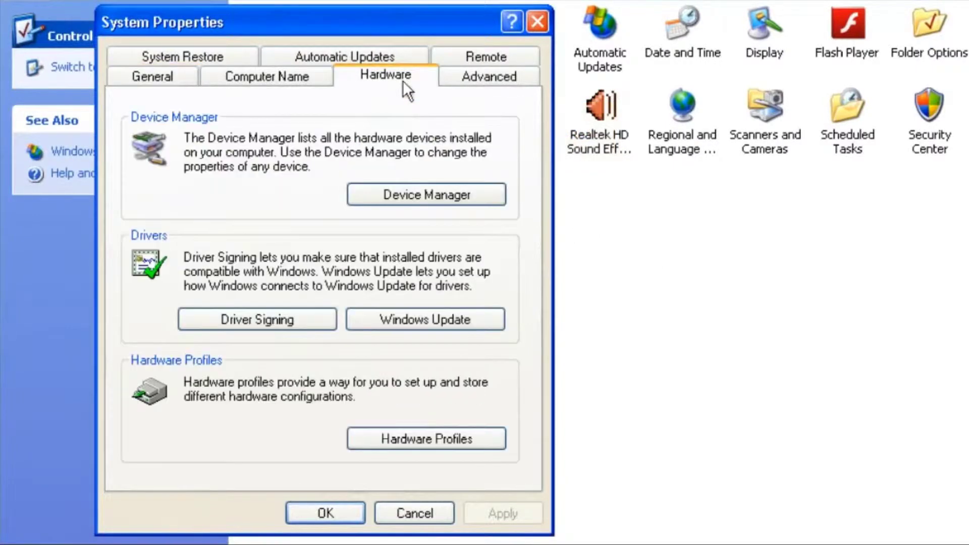
{"action": "left_click", "coordinate": [419, 202]}
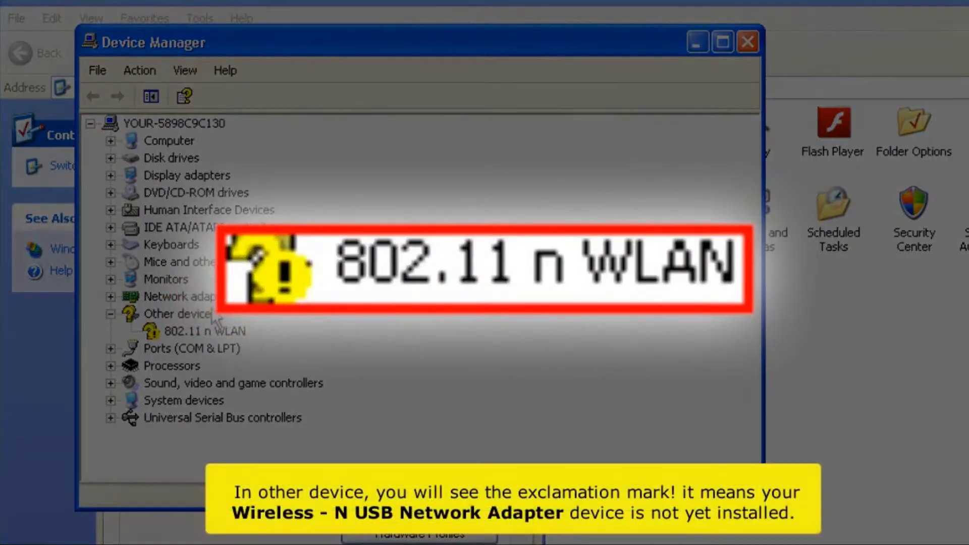
Find the uninstalled 802.11 n WLAN device under Other devices, then close Device Manager and System Properties.
{"action": "left_click", "coordinate": [212, 315]}
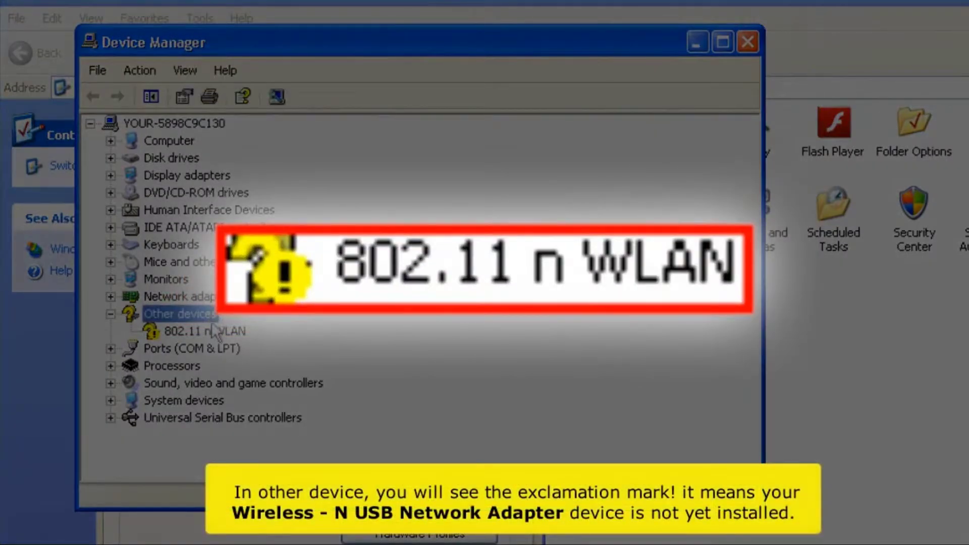
{"action": "left_click", "coordinate": [237, 332]}
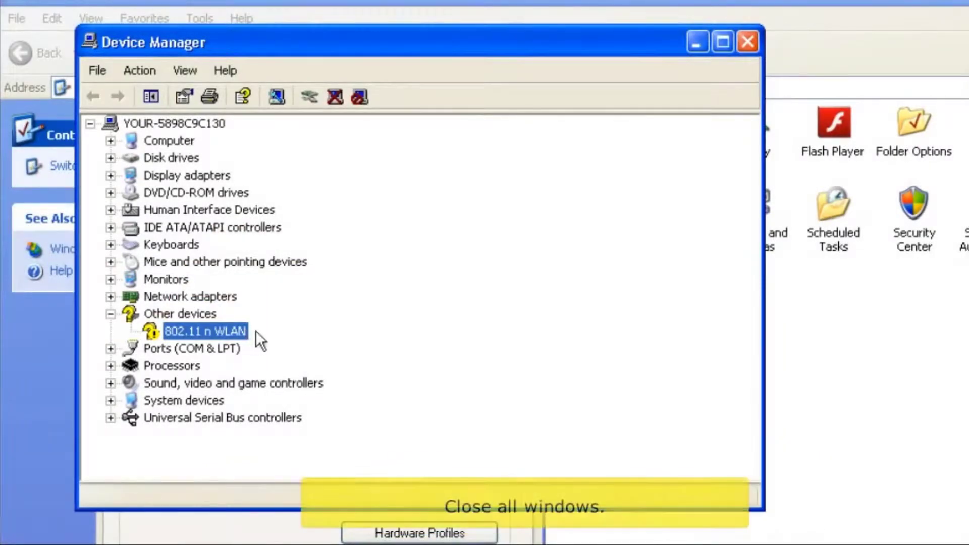
{"action": "left_click", "coordinate": [746, 49]}
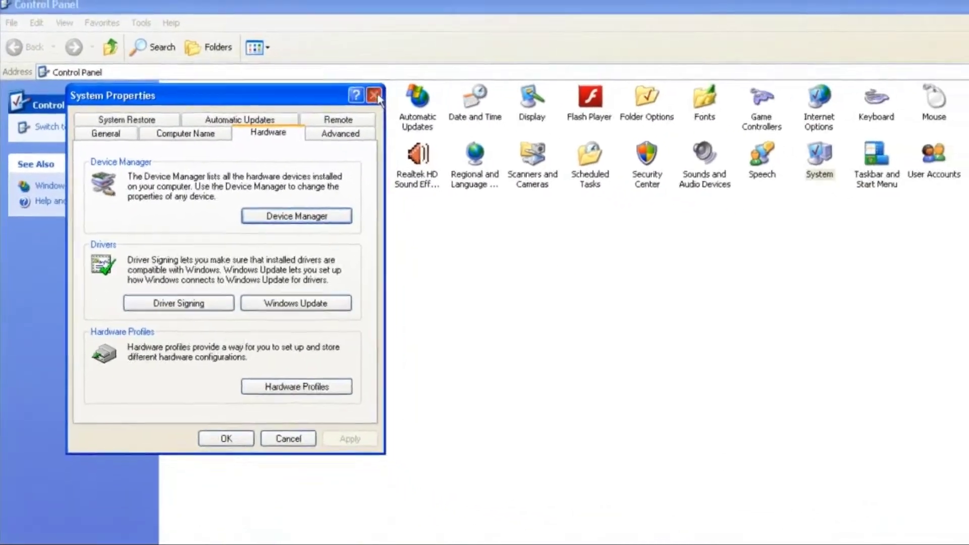
{"action": "left_click", "coordinate": [536, 120]}
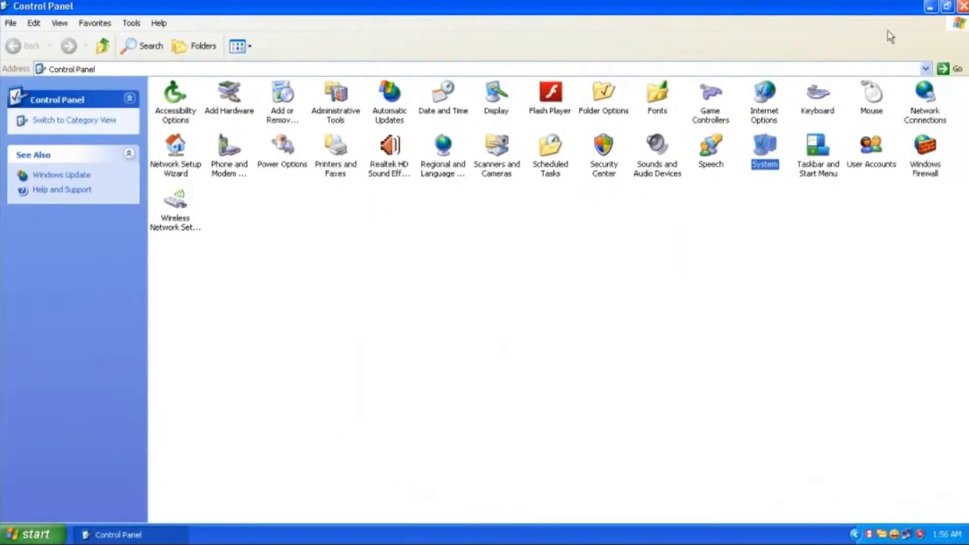
Close the Control Panel to return to the desktop.
{"action": "left_click", "coordinate": [963, 7]}
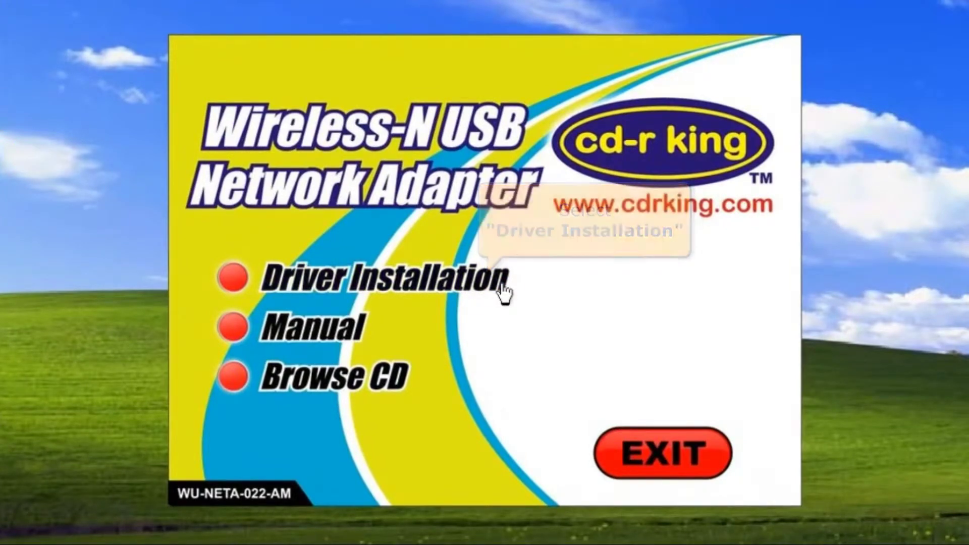
Choose Driver Installation on the CD-R King autorun menu to launch the Ralink installer.
{"action": "left_click", "coordinate": [503, 287]}
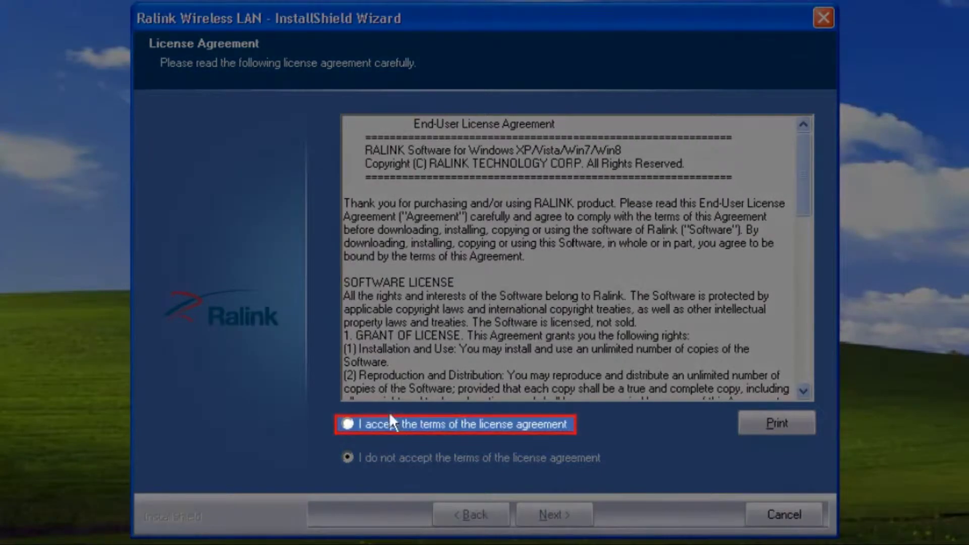
Accept the license and install 'driver and Ralink WLAN Utility' with Ralink Configuration Tool, then finish.
{"action": "left_click", "coordinate": [393, 428]}
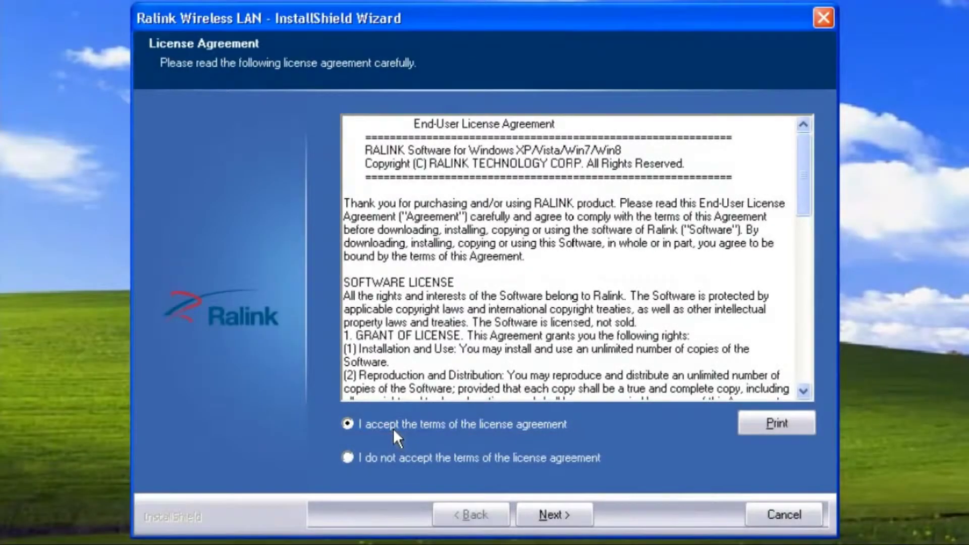
{"action": "left_click", "coordinate": [549, 520]}
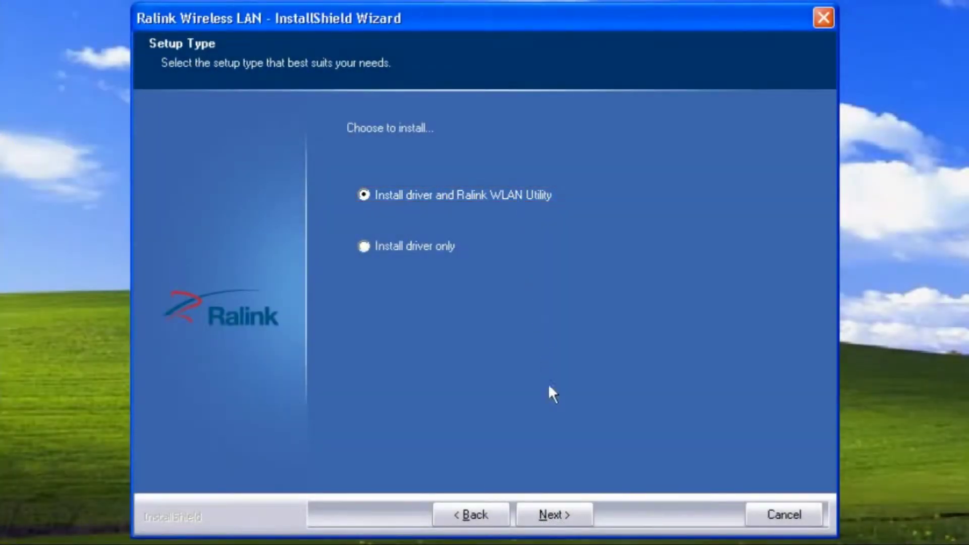
{"action": "left_click", "coordinate": [574, 511]}
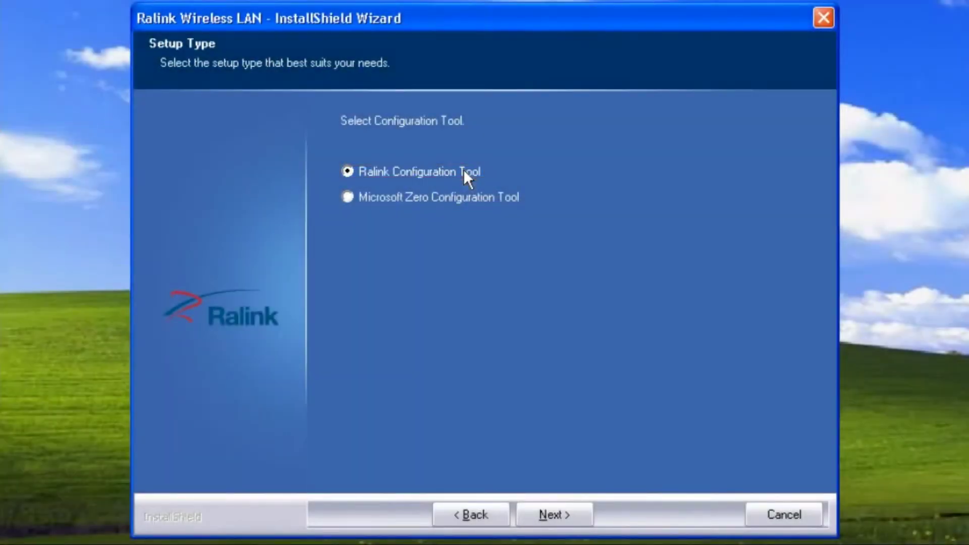
{"action": "left_click", "coordinate": [571, 517]}
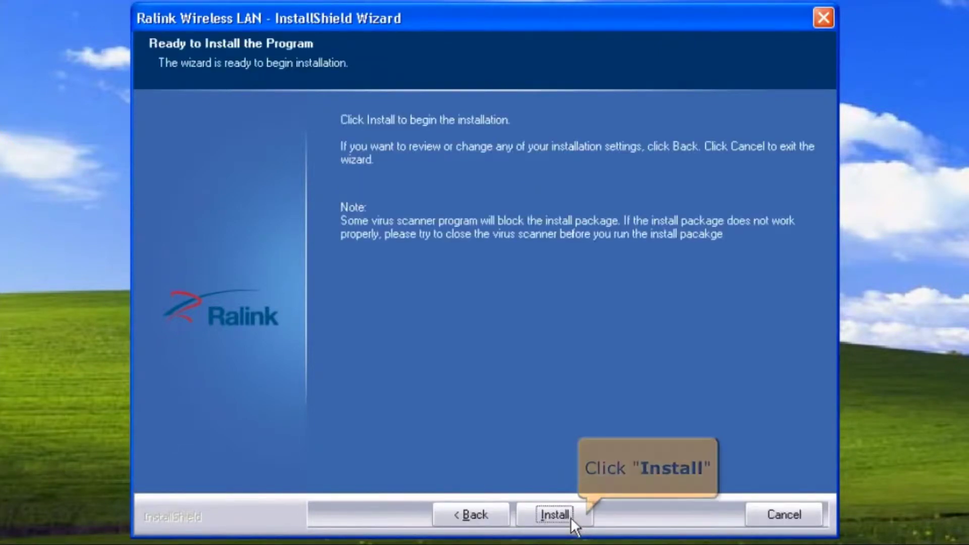
{"action": "left_click", "coordinate": [570, 517]}
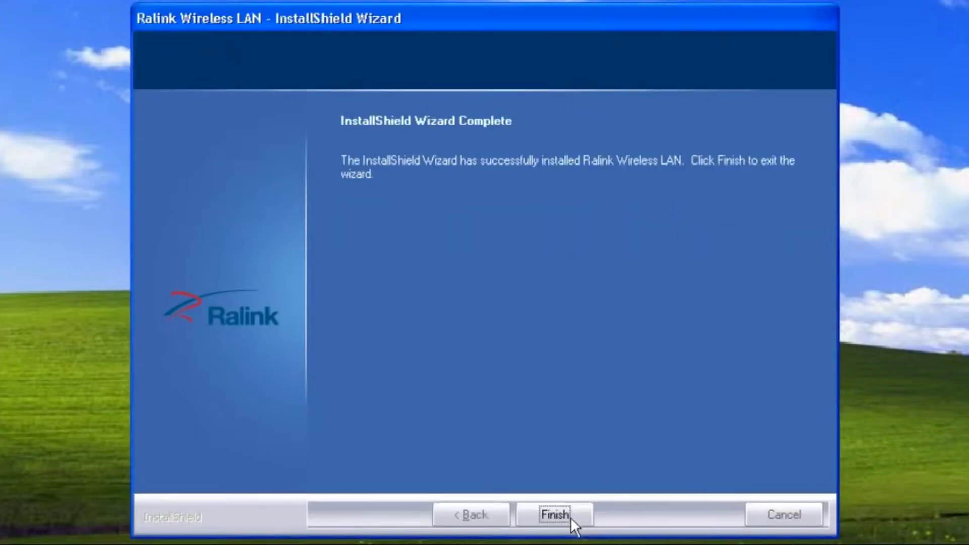
{"action": "left_click", "coordinate": [572, 518]}
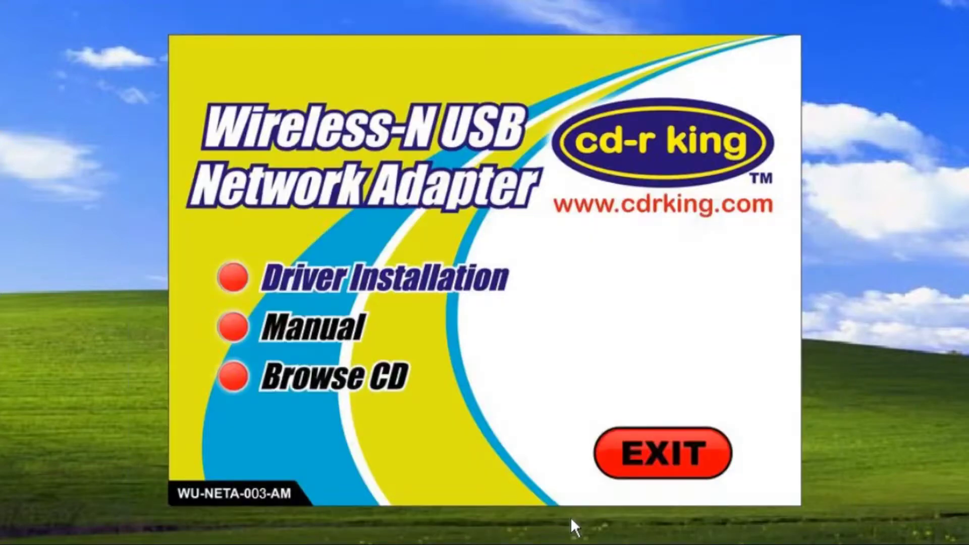
Exit the autorun launcher and reopen Device Manager through Control Panel's System Properties.
{"action": "left_click", "coordinate": [660, 474]}
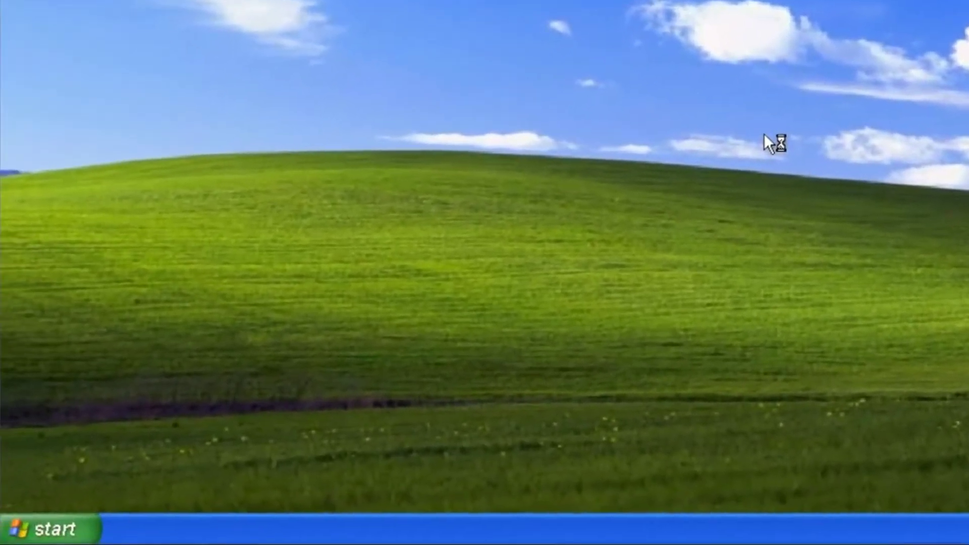
{"action": "left_click", "coordinate": [51, 524]}
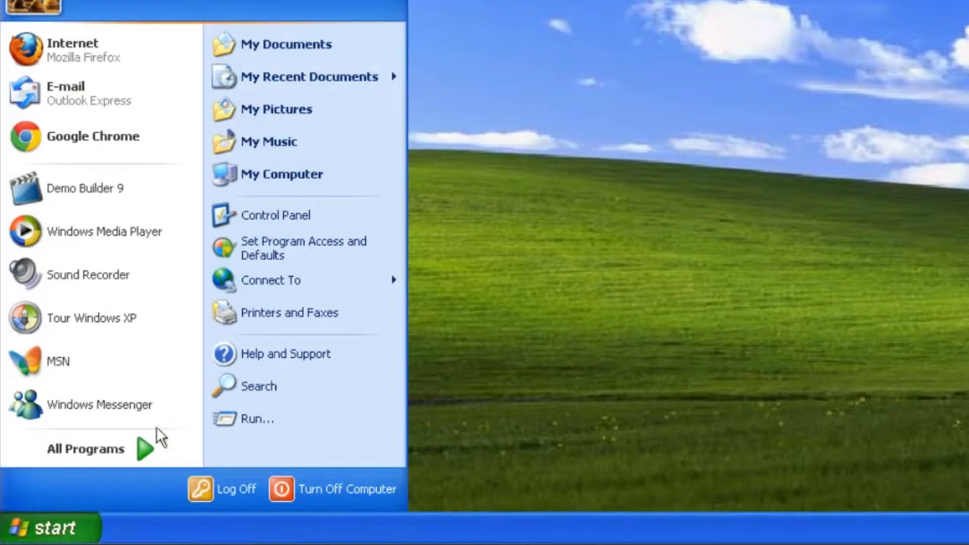
{"action": "left_click", "coordinate": [317, 216]}
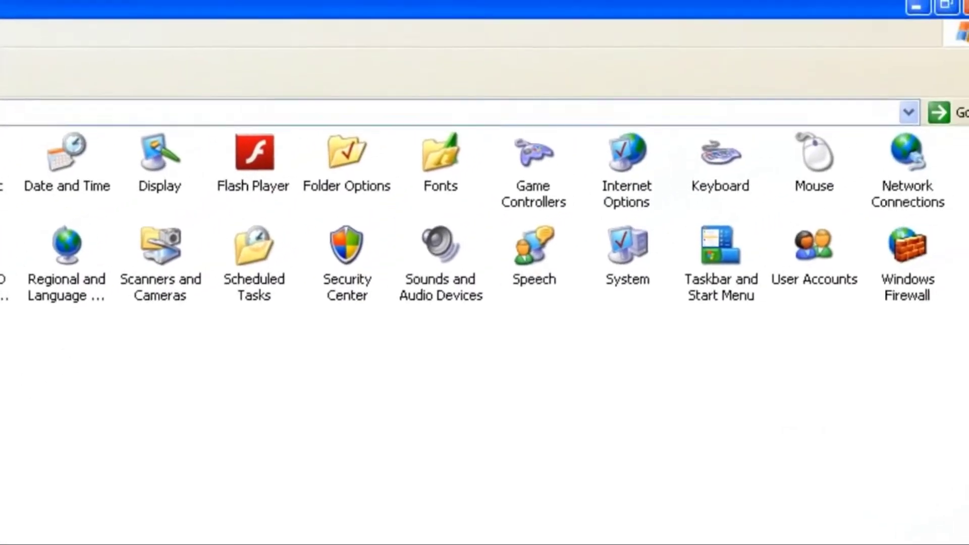
{"action": "double_click", "coordinate": [612, 273]}
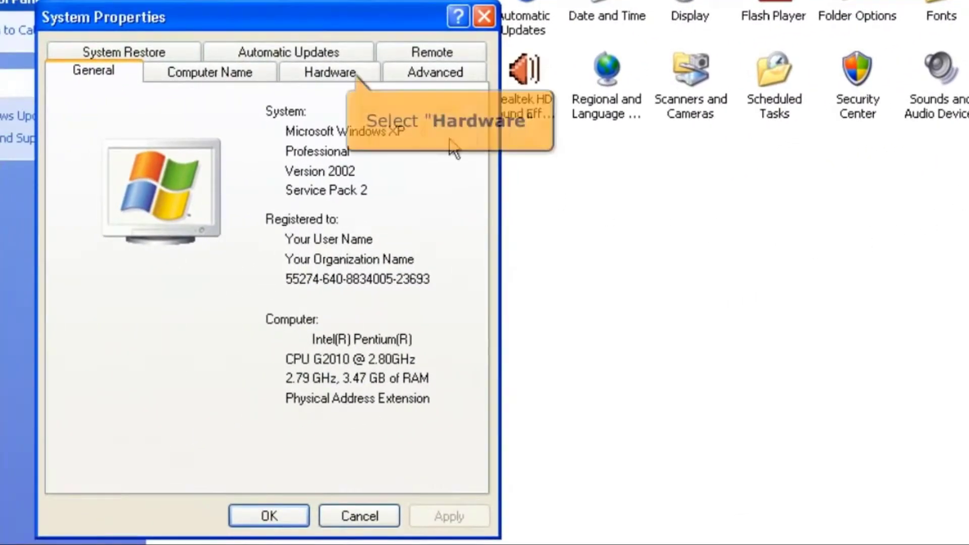
{"action": "left_click", "coordinate": [348, 71]}
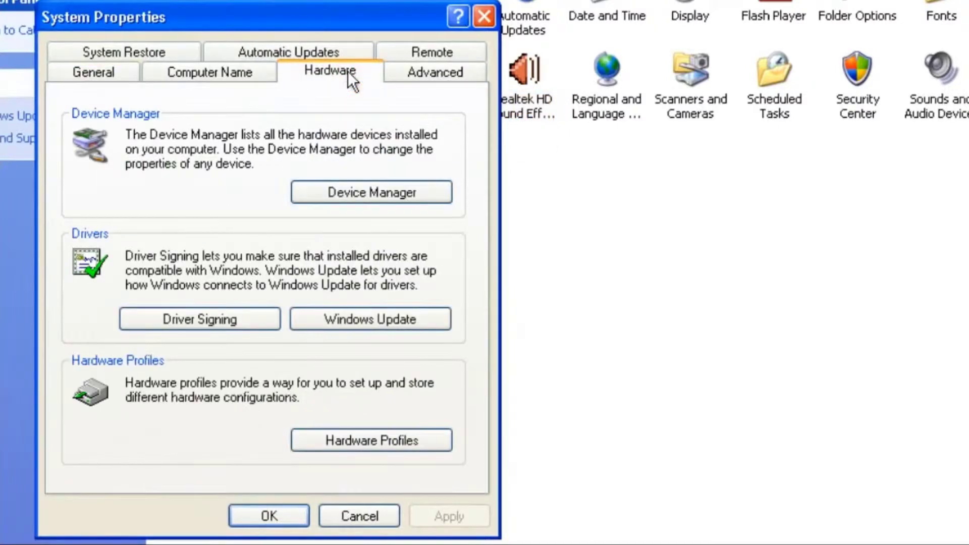
{"action": "left_click", "coordinate": [305, 189]}
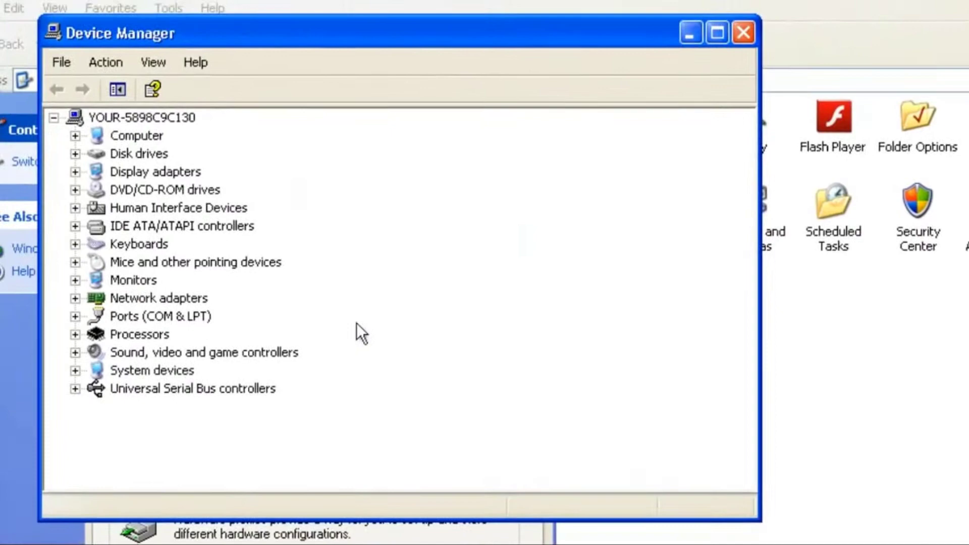
Locate the 802.11n USB Wireless LAN Card under Network adapters, then close Device Manager and System Properties.
{"action": "left_click", "coordinate": [78, 304]}
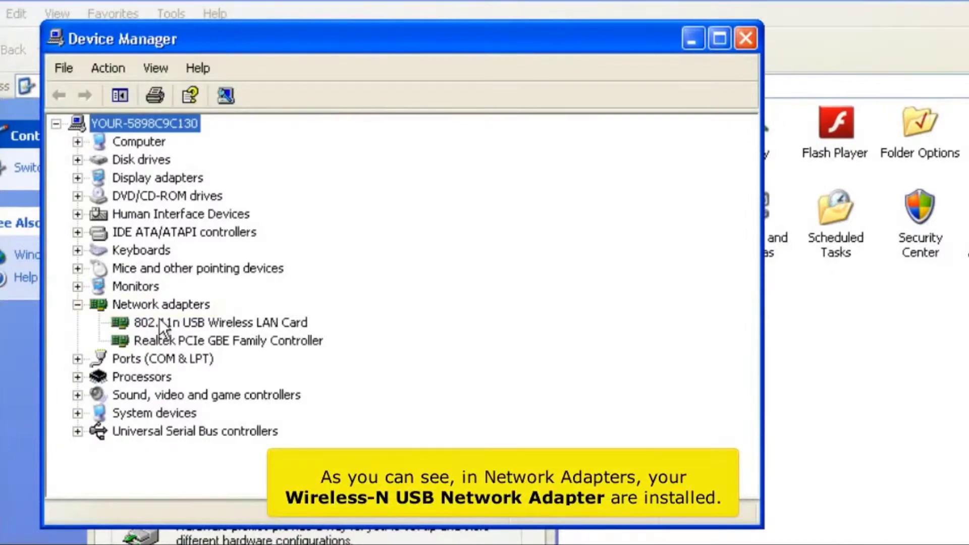
{"action": "left_click", "coordinate": [159, 319]}
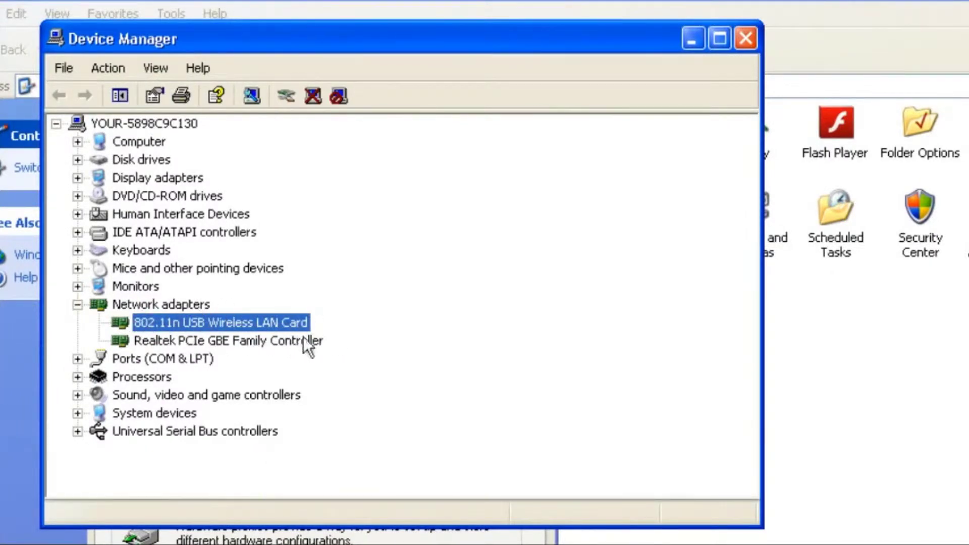
{"action": "left_click", "coordinate": [745, 38]}
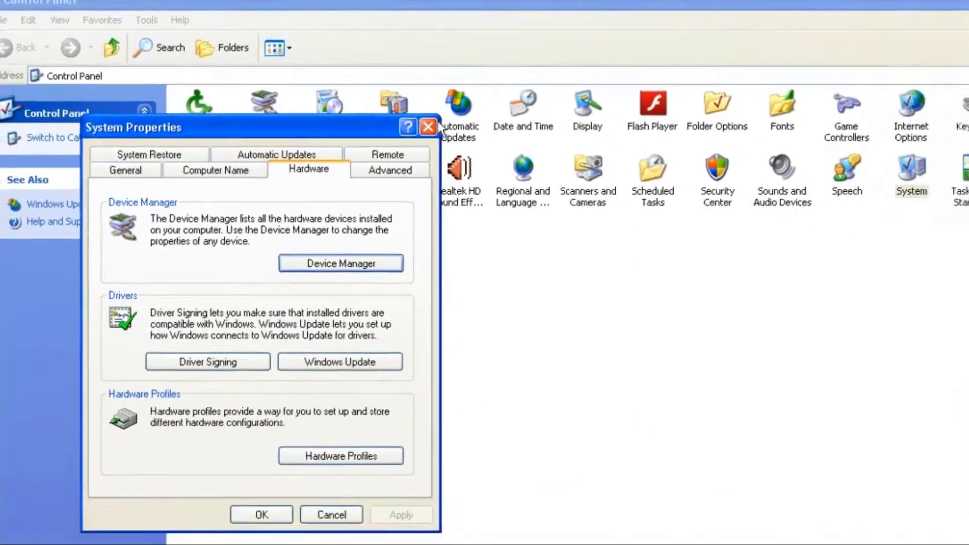
{"action": "left_click", "coordinate": [428, 127]}
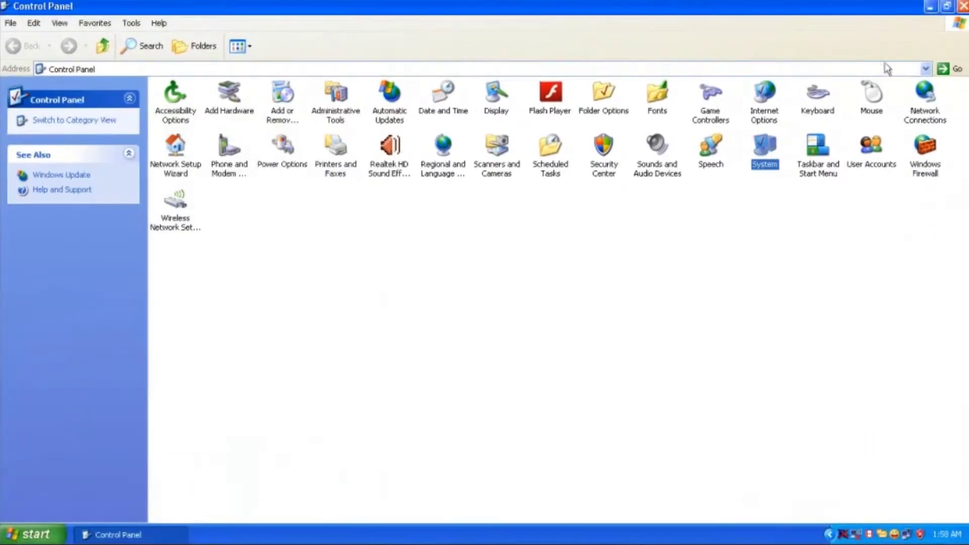
Close Control Panel, launch the Ralink Config Utility from the tray, and list available networks.
{"action": "left_click", "coordinate": [964, 6]}
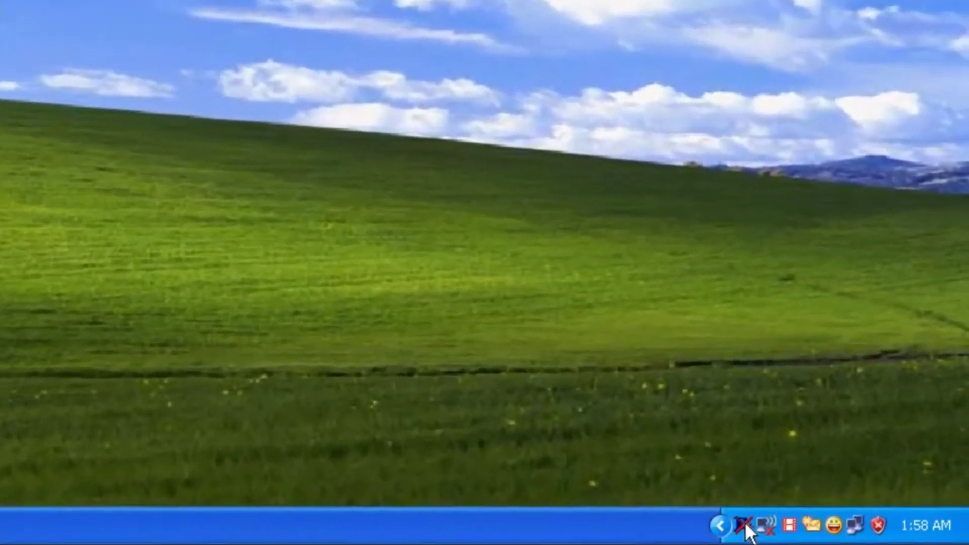
{"action": "right_click", "coordinate": [743, 526]}
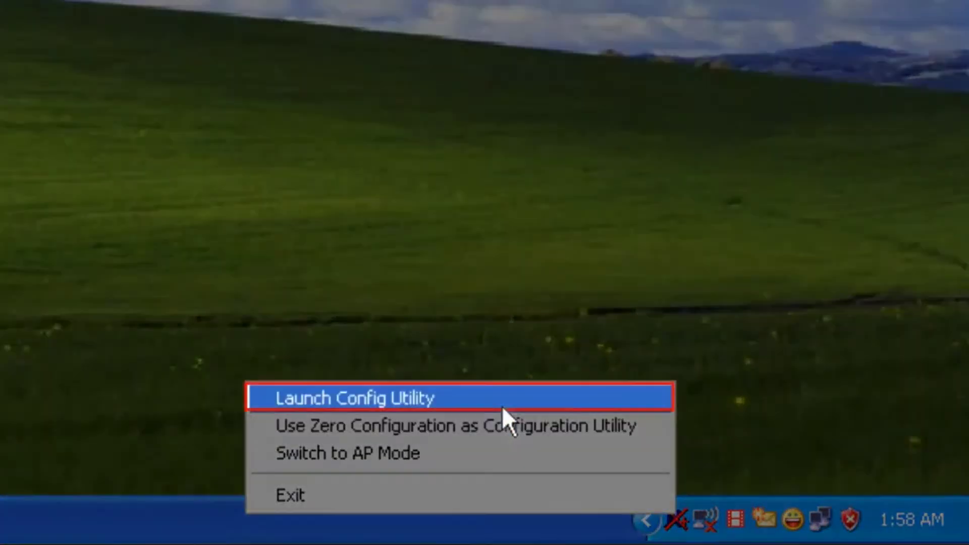
{"action": "left_click", "coordinate": [502, 406]}
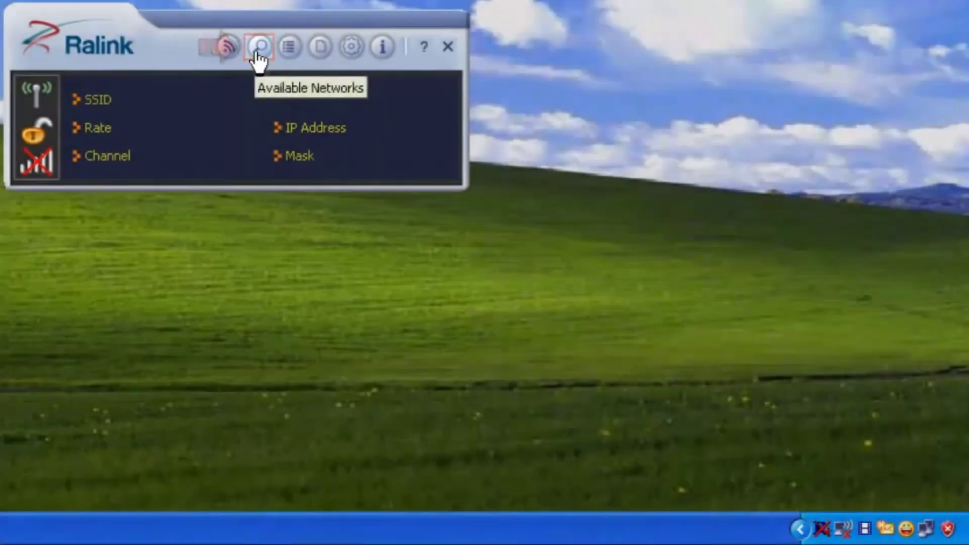
{"action": "left_click", "coordinate": [257, 54]}
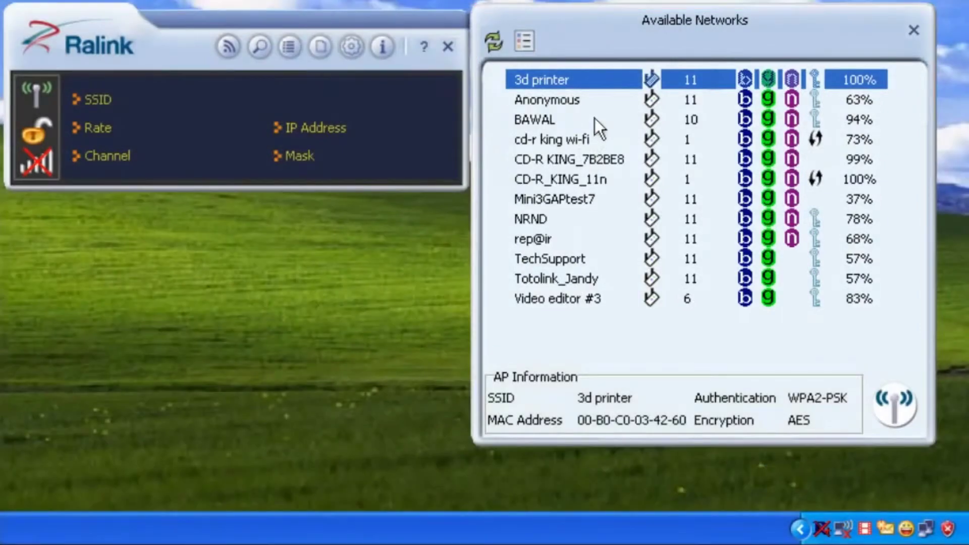
{"action": "right_click", "coordinate": [594, 118]}
{"action": "key", "text": "Escape"}
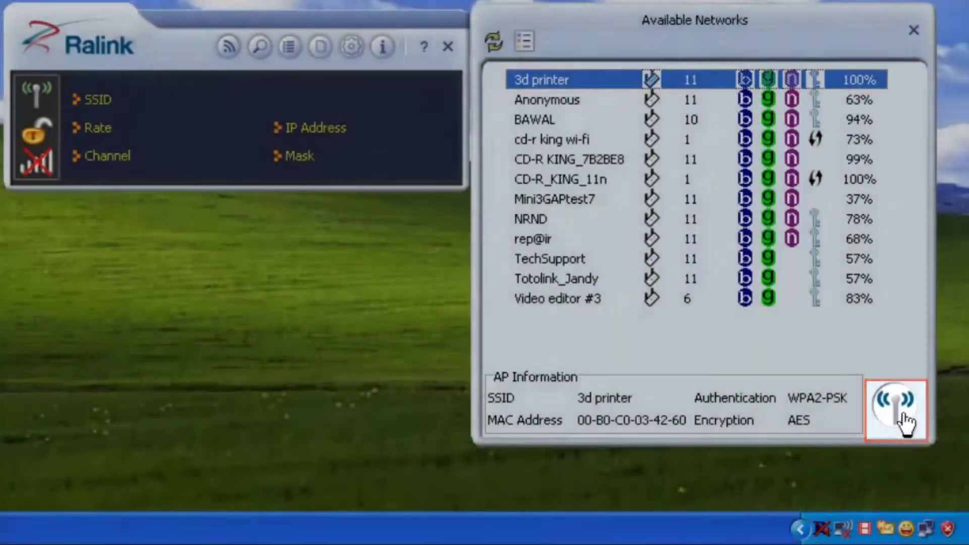
Connect to the '3d printer' network with WPA2-PSK/AES, entering its preshared key.
{"action": "left_click", "coordinate": [904, 419]}
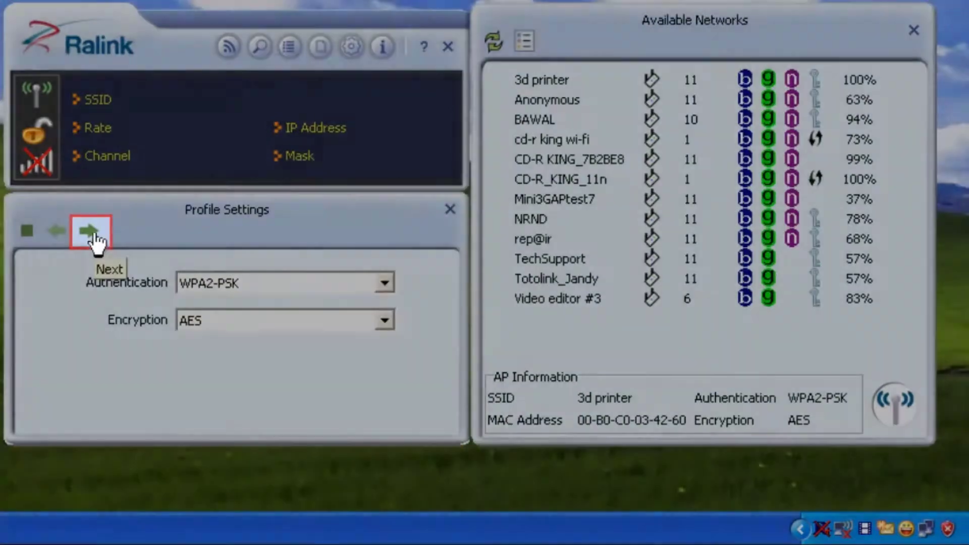
{"action": "left_click", "coordinate": [94, 238]}
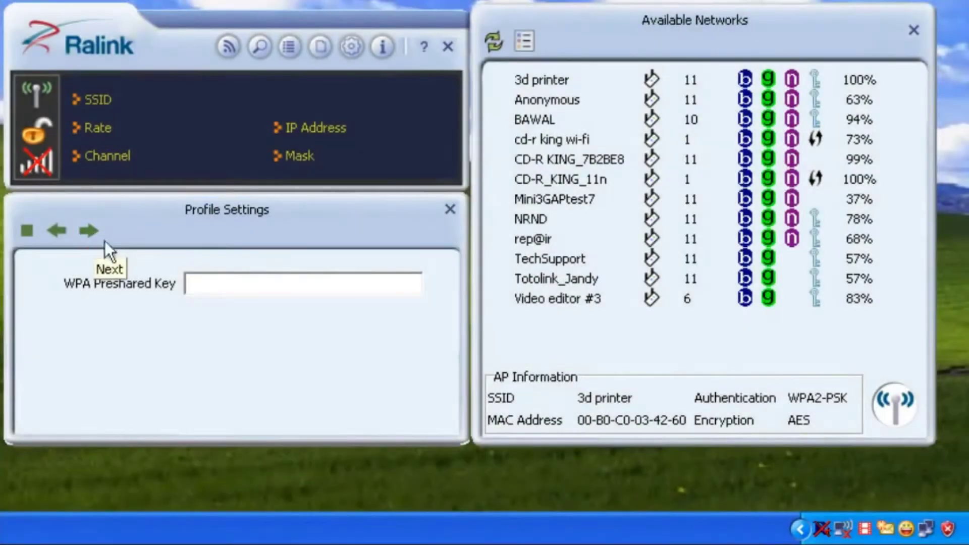
{"action": "left_click", "coordinate": [221, 283]}
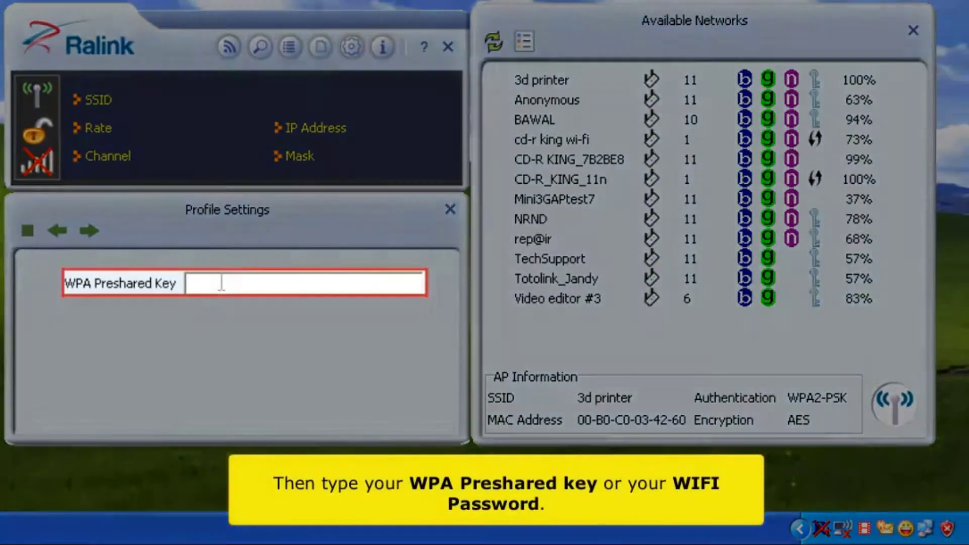
{"action": "type", "text": "*********"}
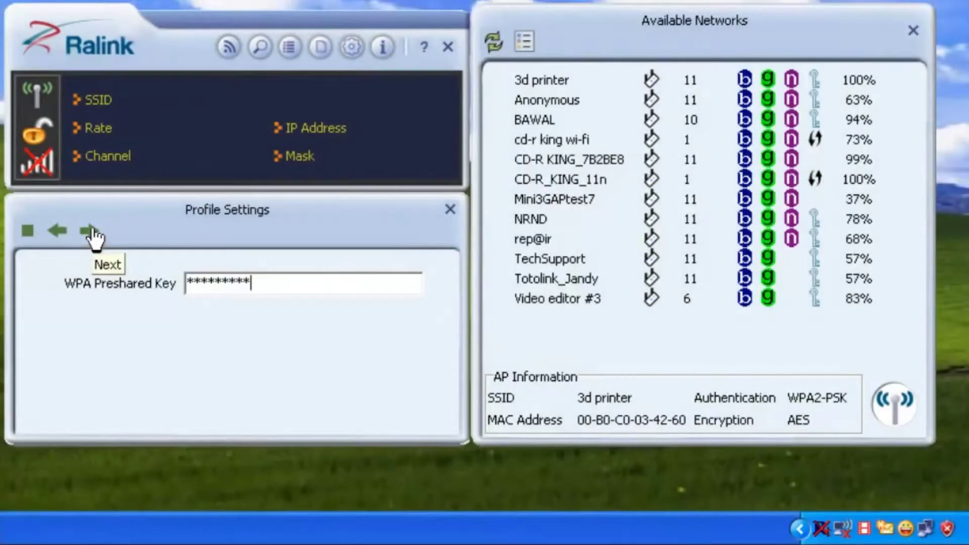
{"action": "left_click", "coordinate": [91, 231]}
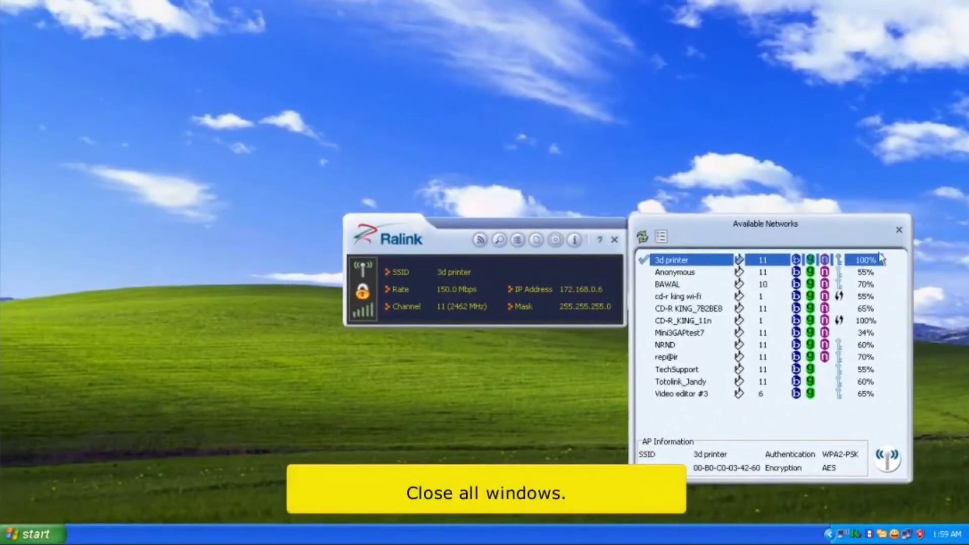
Close the Available Networks and Ralink windows, then start Mozilla Firefox from the Start menu.
{"action": "left_click", "coordinate": [901, 231]}
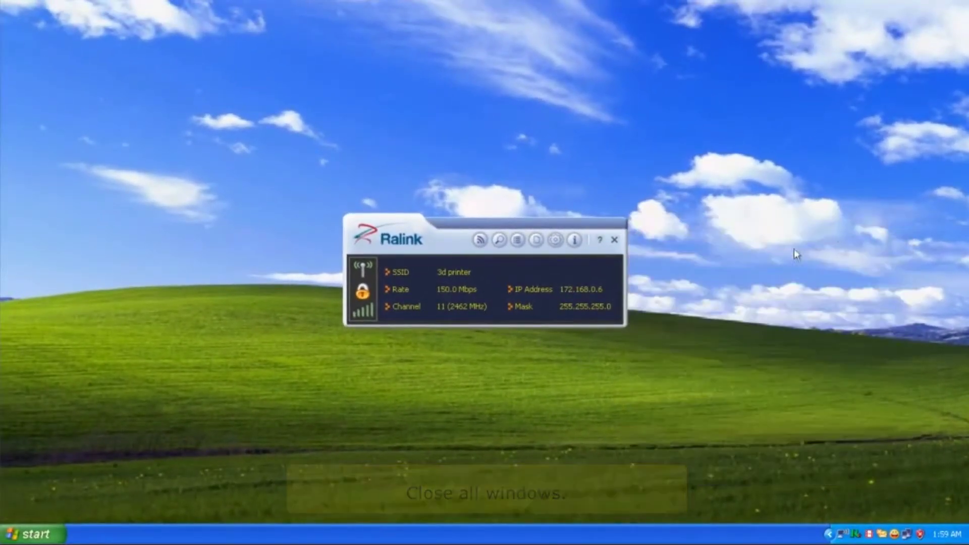
{"action": "left_click", "coordinate": [613, 240]}
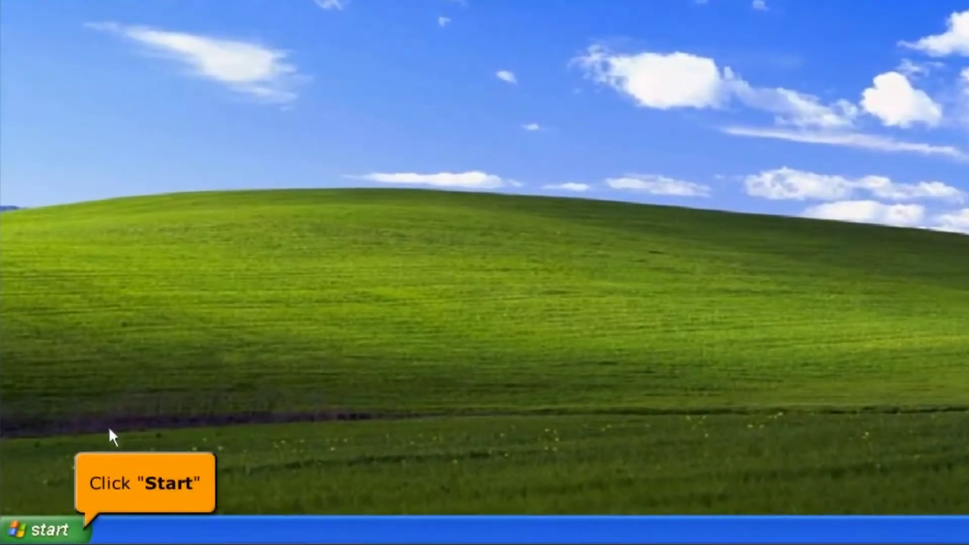
{"action": "left_click", "coordinate": [35, 539]}
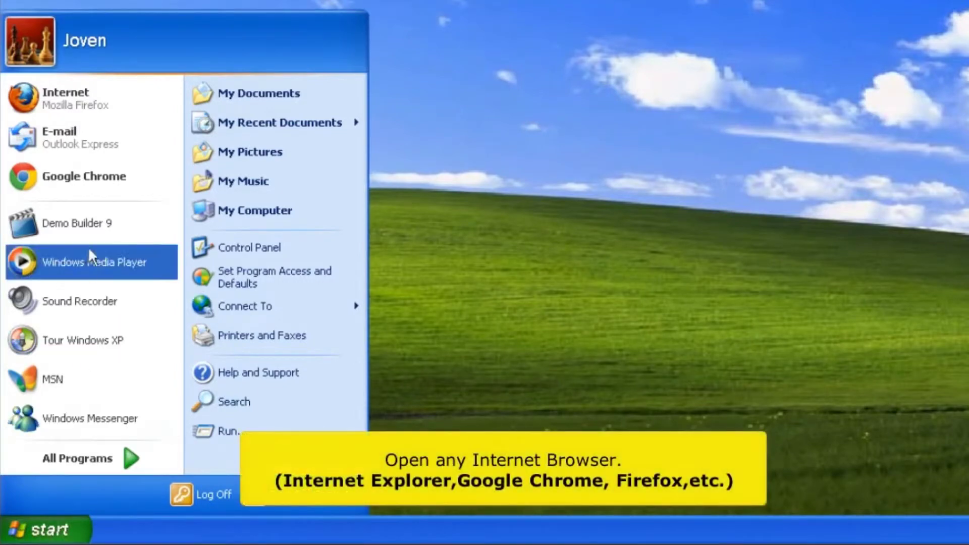
{"action": "left_click", "coordinate": [111, 105]}
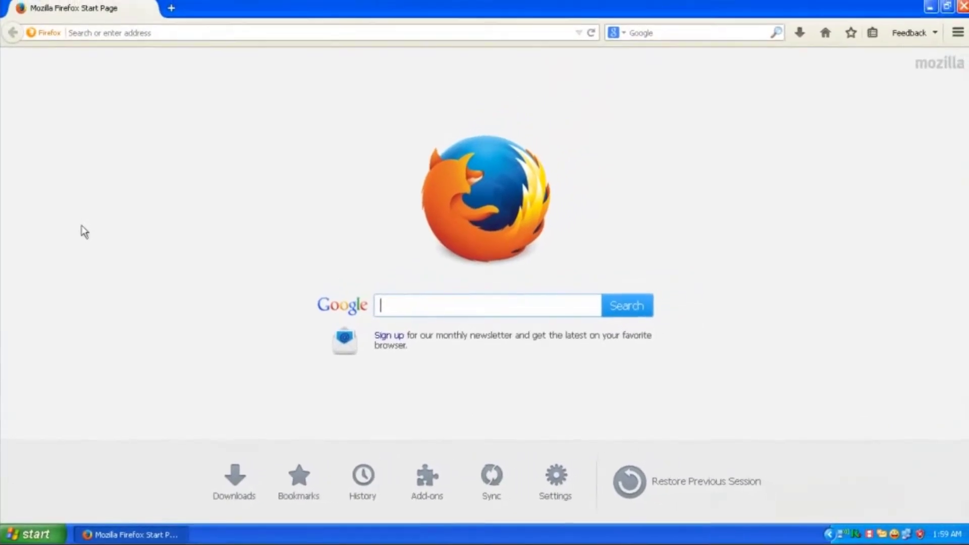
Enter 'cd' in the address bar, accept the cdrking.com suggestion, and scroll the loaded homepage.
{"action": "left_click", "coordinate": [303, 33]}
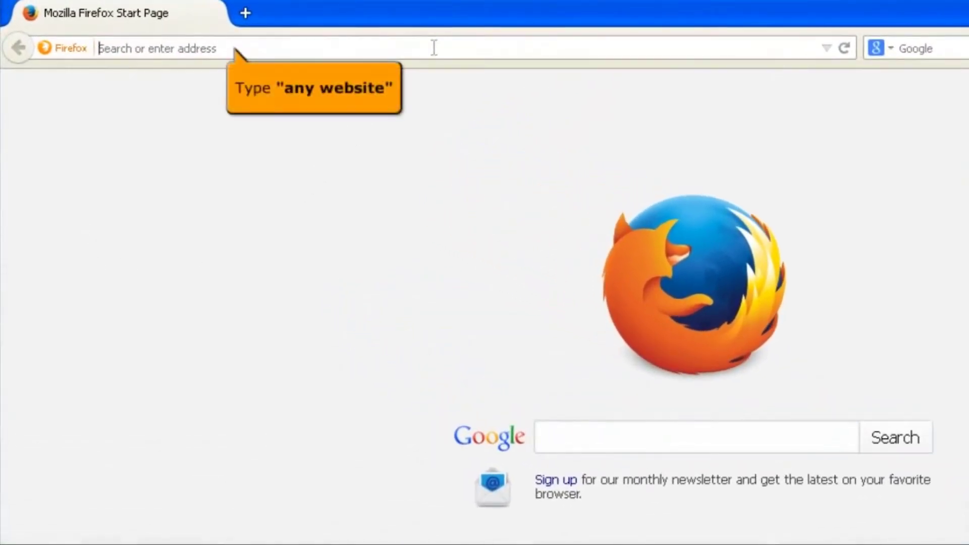
{"action": "type", "text": "cdrking.com"}
{"action": "key", "text": "Return"}
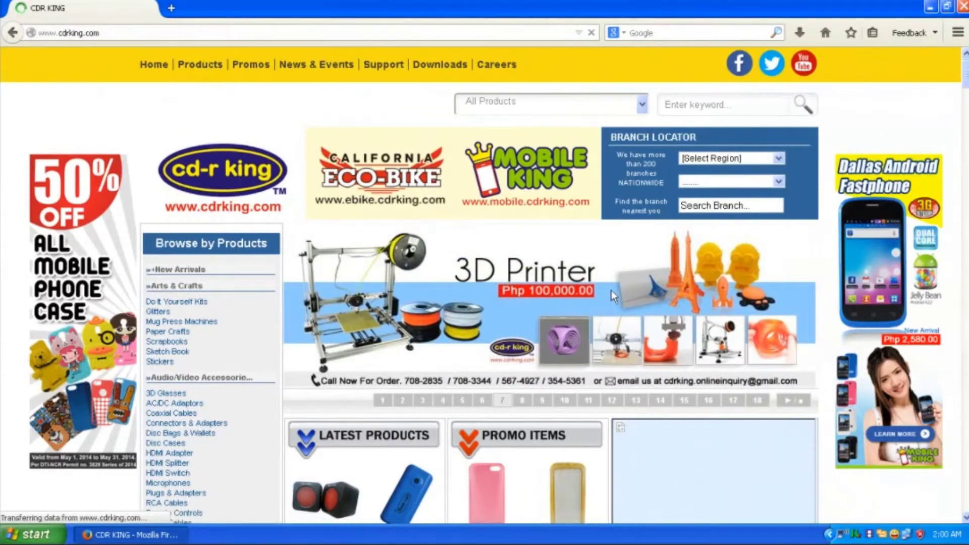
{"action": "scroll", "coordinate": [612, 291], "scroll_direction": "down", "scroll_amount": 3}
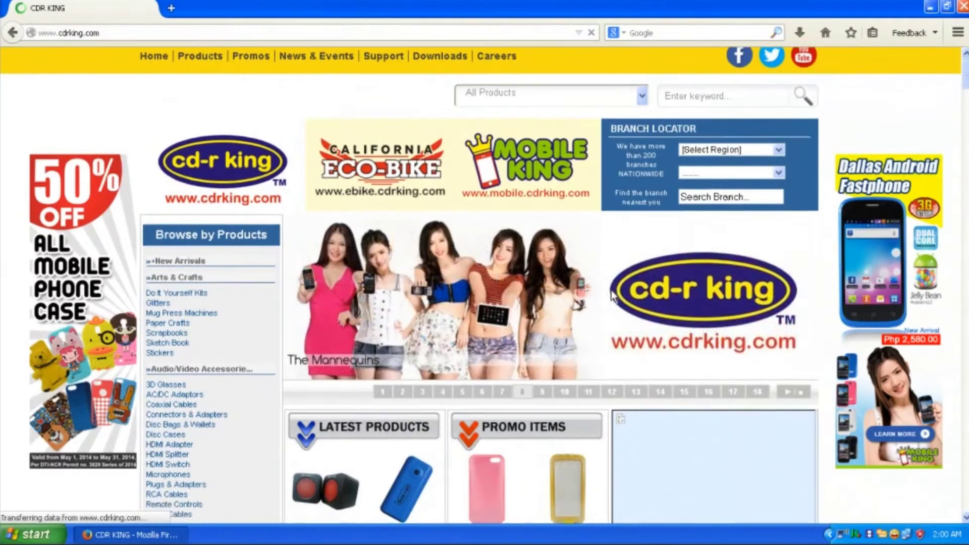